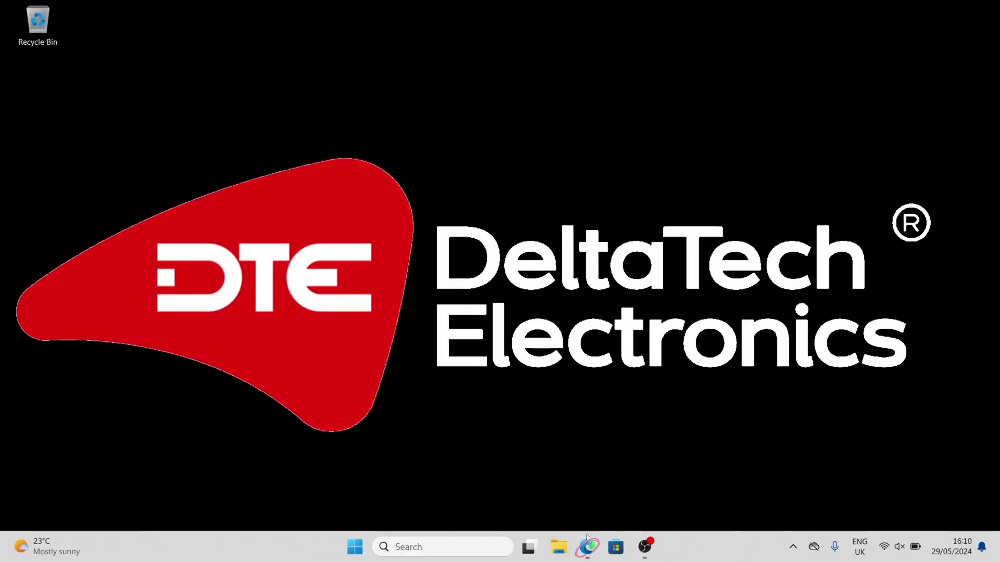
Open the DeltaTech Electronics site in Edge, switch it to English, and log in with saved credentials
{"action": "left_click", "coordinate": [587, 544]}
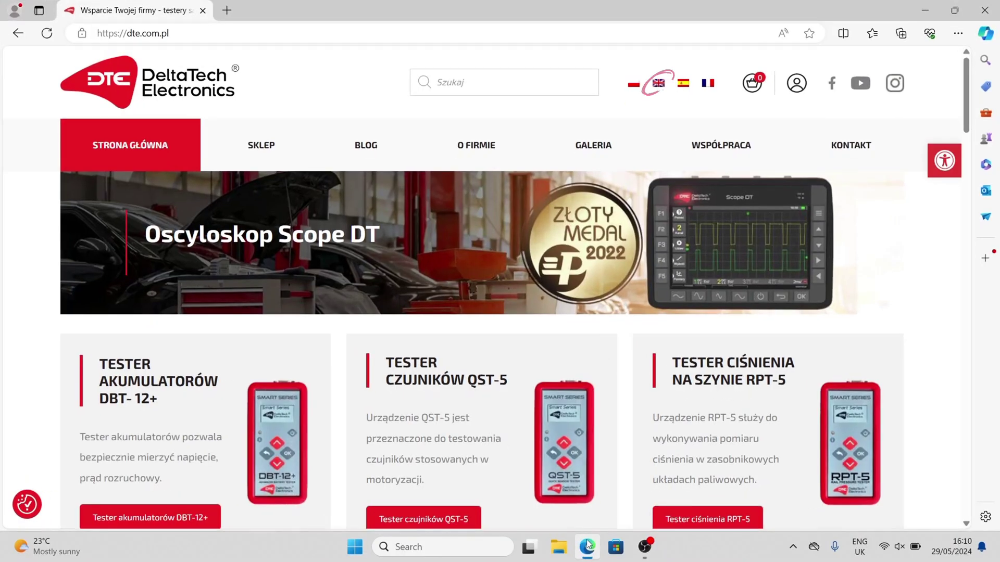
{"action": "left_click", "coordinate": [659, 89]}
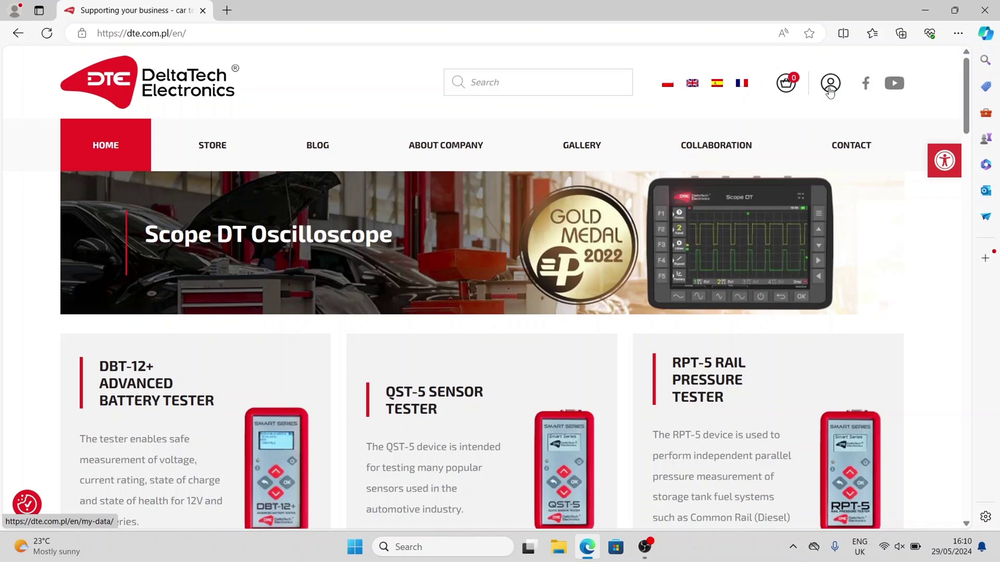
{"action": "left_click", "coordinate": [830, 84]}
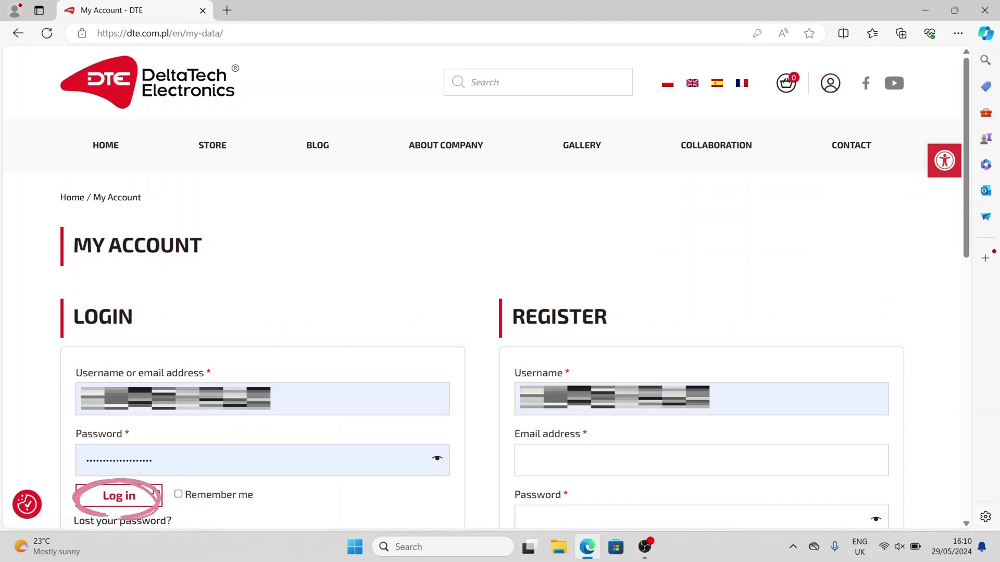
{"action": "left_click", "coordinate": [155, 492]}
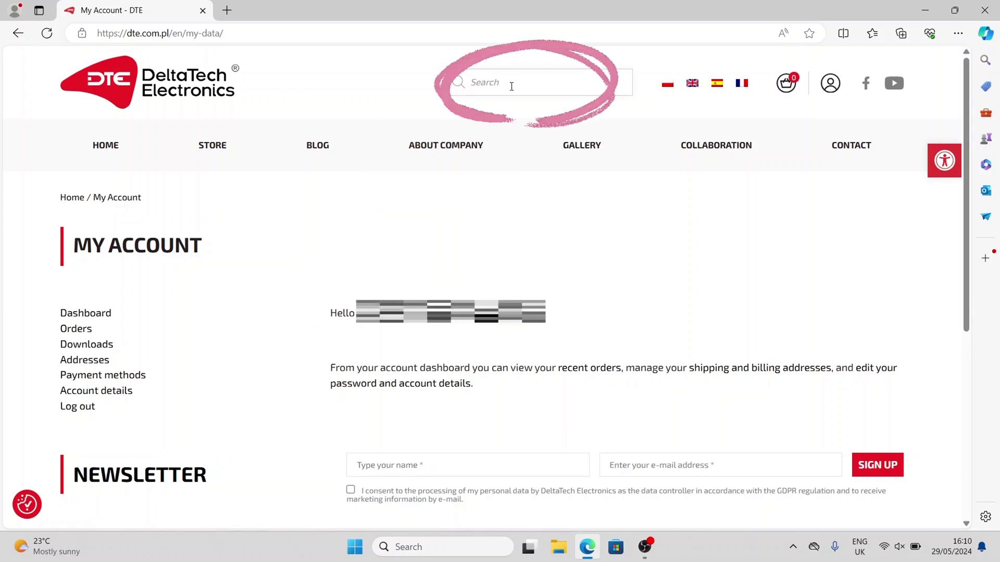
Search the site for 'pt', open the TP-TACT product page and scroll to its update-program download link
{"action": "type", "text": "ptact"}
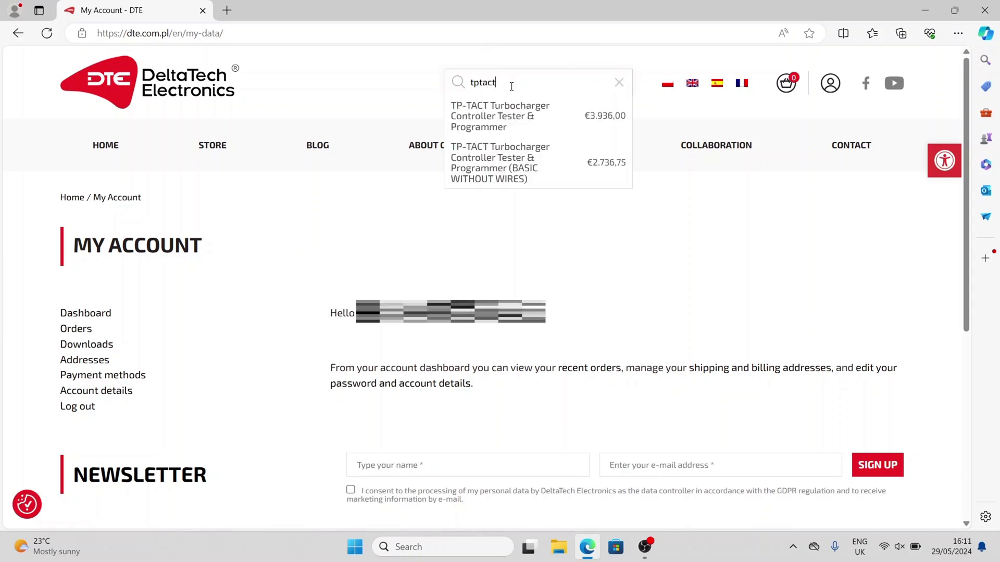
{"action": "left_click", "coordinate": [524, 116]}
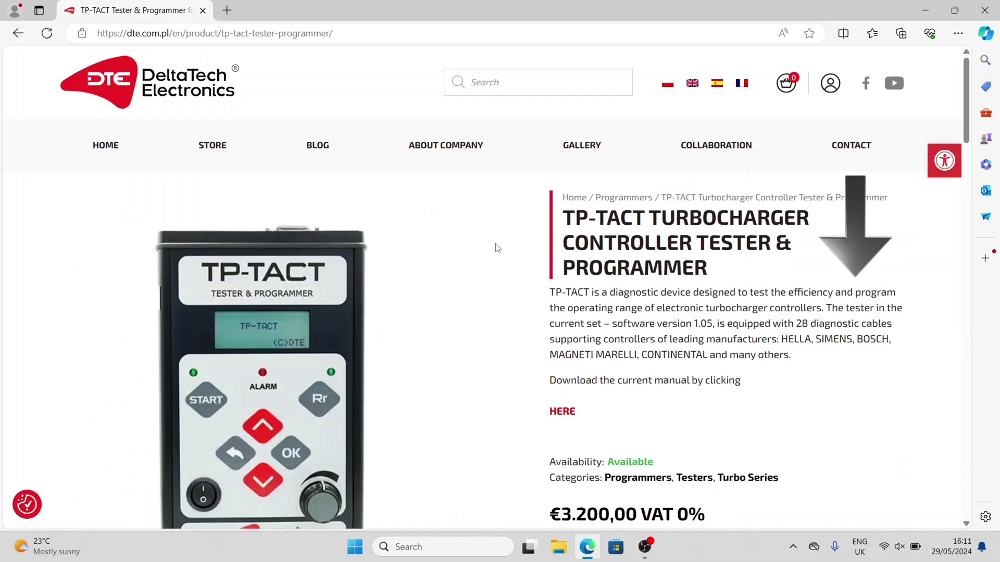
{"action": "scroll", "coordinate": [497, 248], "scroll_direction": "down", "scroll_amount": 5}
{"action": "scroll", "coordinate": [497, 248], "scroll_direction": "down", "scroll_amount": 14}
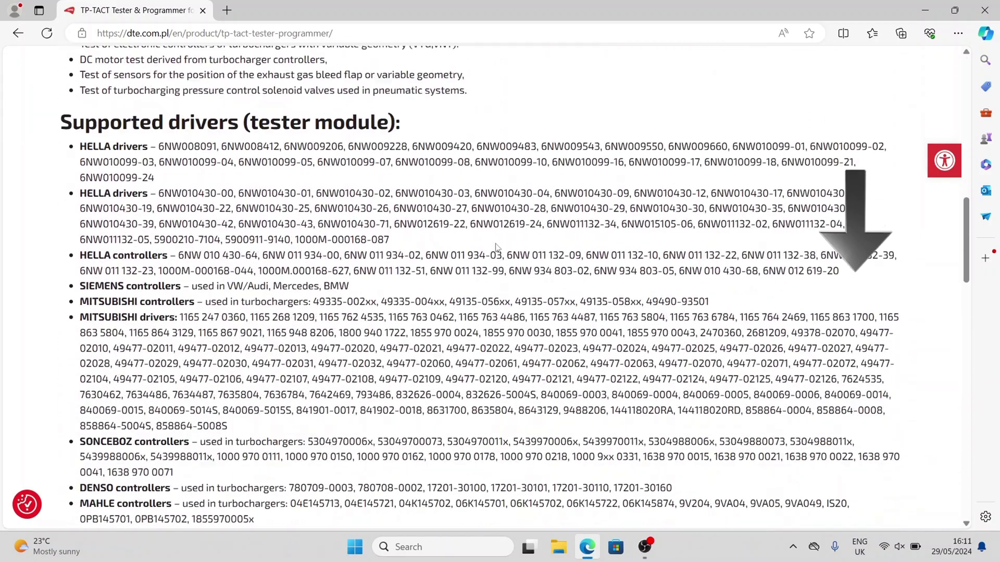
{"action": "scroll", "coordinate": [496, 247], "scroll_direction": "down", "scroll_amount": 11}
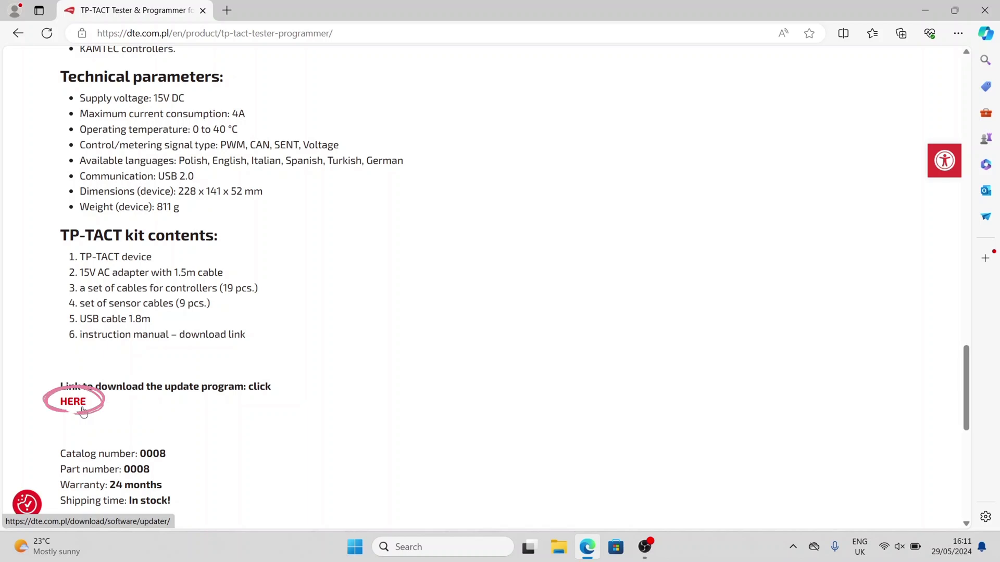
Open the update program page, switch it to English and download updater.zip (25.5 MB)
{"action": "left_click", "coordinate": [83, 410]}
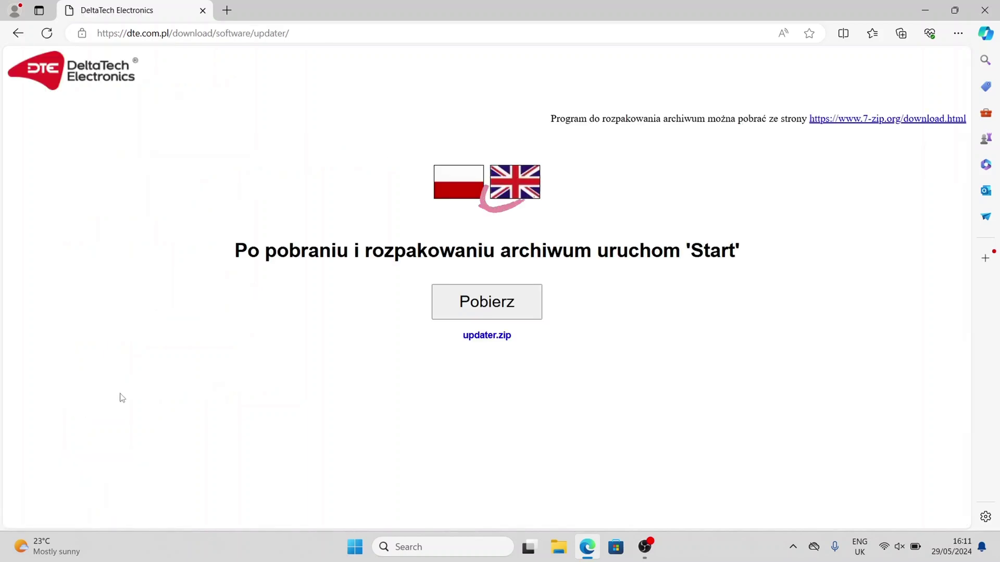
{"action": "left_click", "coordinate": [510, 199]}
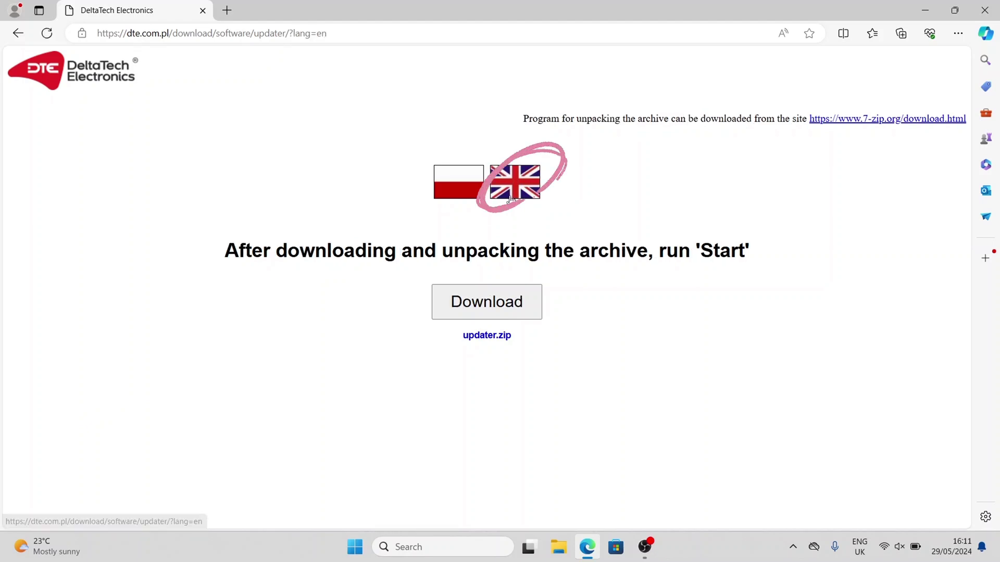
{"action": "left_click", "coordinate": [481, 297]}
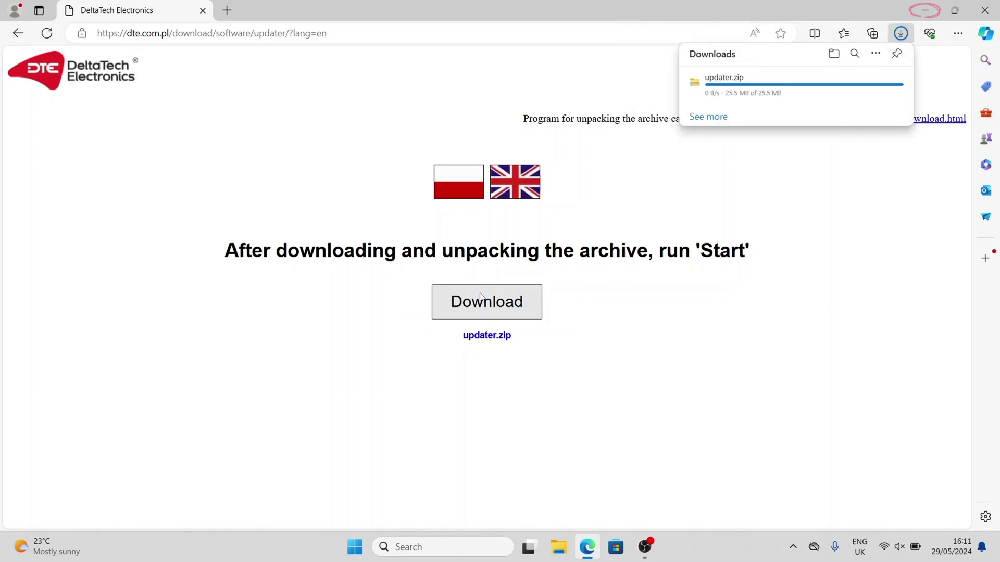
Minimize Edge and extract updater.zip from the desktop into an updater folder
{"action": "left_click", "coordinate": [925, 11]}
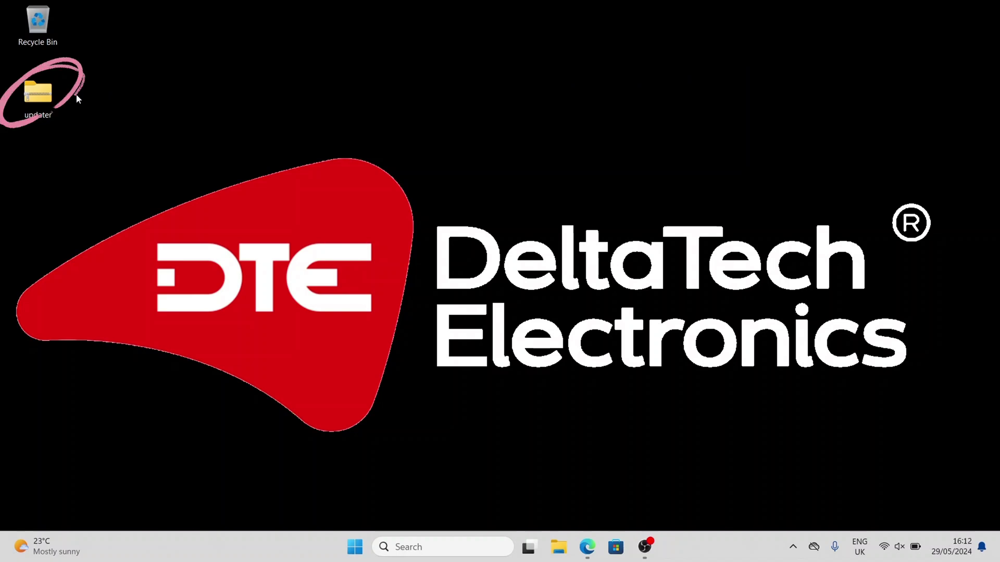
{"action": "right_click", "coordinate": [46, 100]}
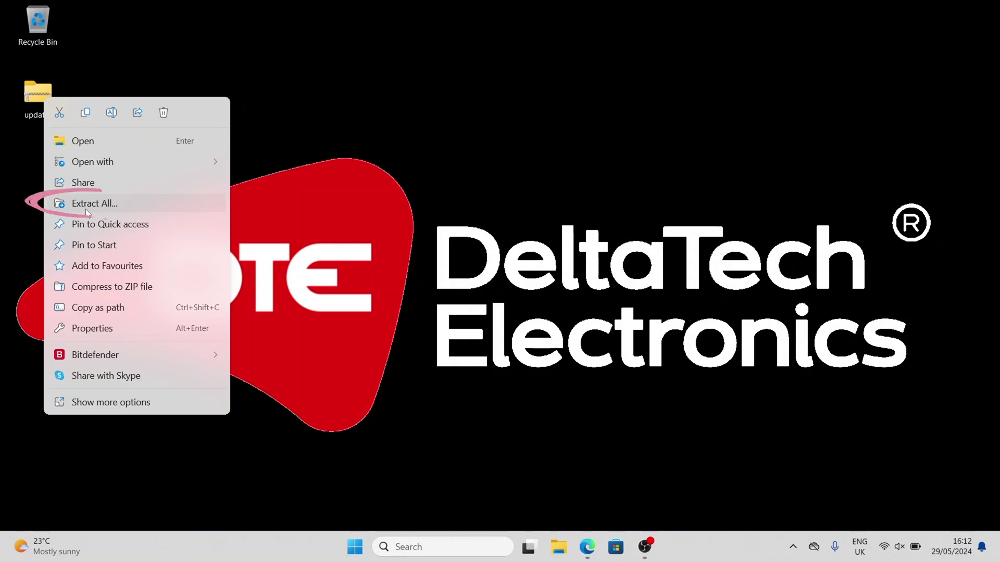
{"action": "left_click", "coordinate": [86, 209]}
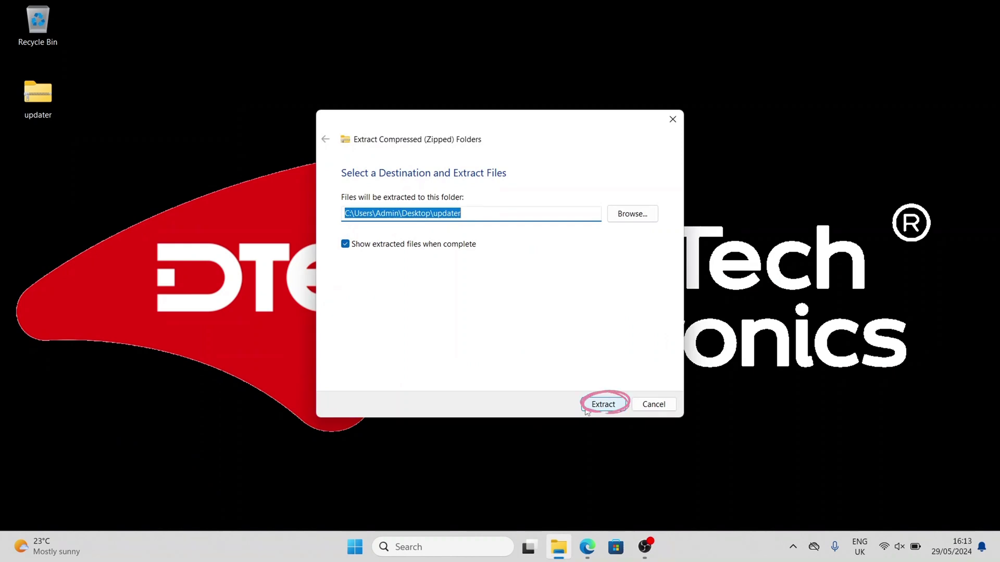
{"action": "left_click", "coordinate": [585, 408]}
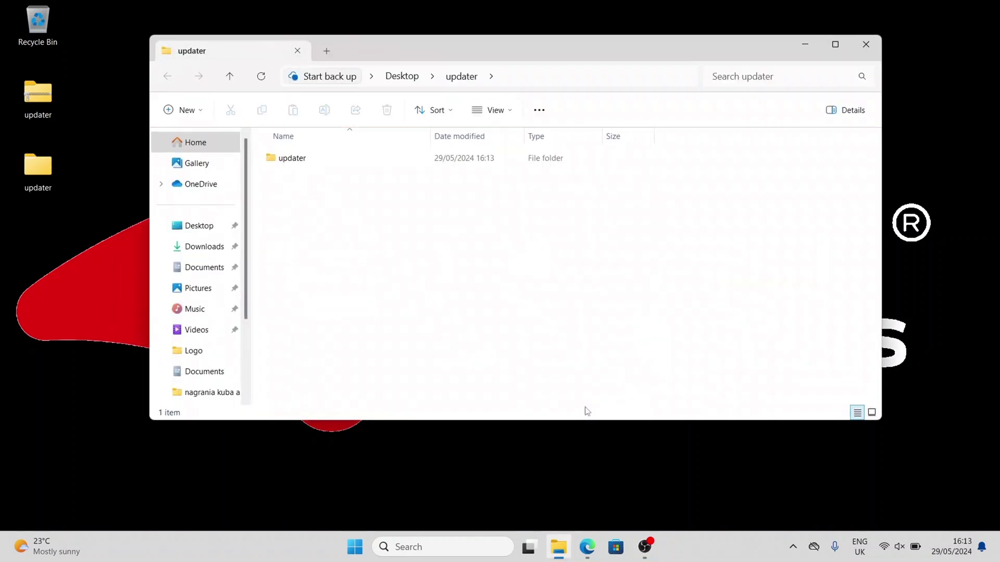
Close the extracted updater folder window
{"action": "left_click", "coordinate": [854, 47]}
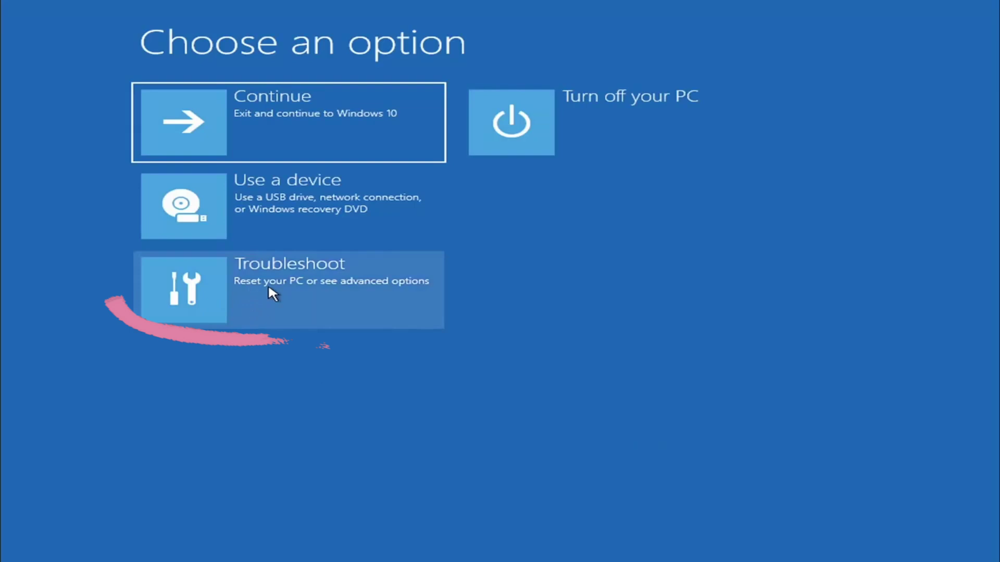
Go to Troubleshoot > Advanced options > Startup Settings and restart to choose alternative startup options
{"action": "left_click", "coordinate": [250, 290]}
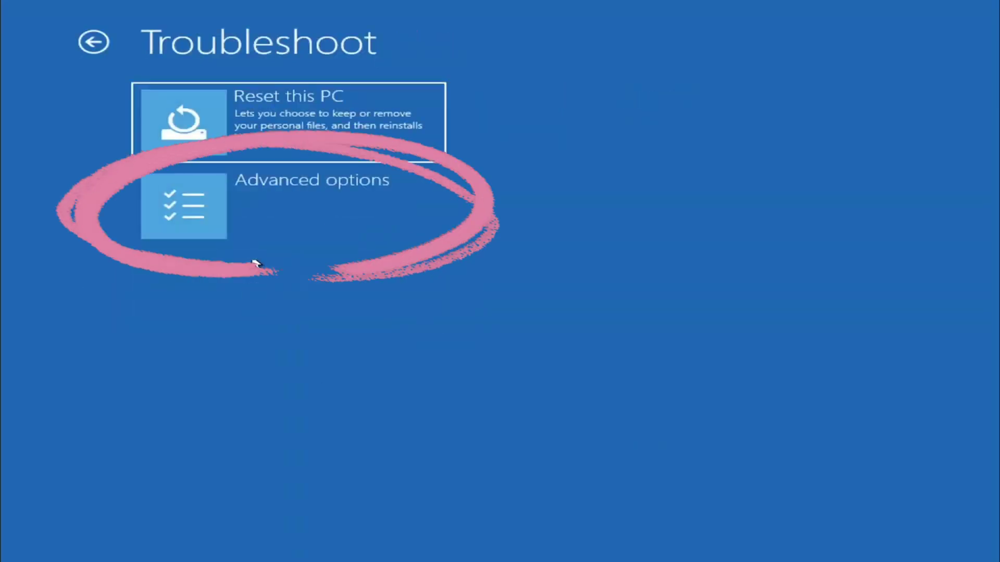
{"action": "left_click", "coordinate": [257, 214]}
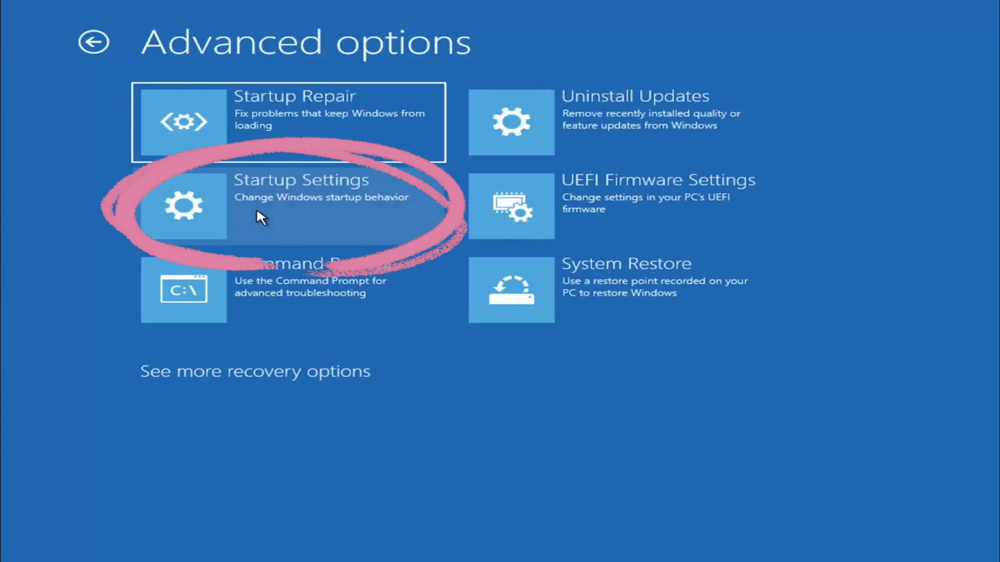
{"action": "left_click", "coordinate": [262, 211]}
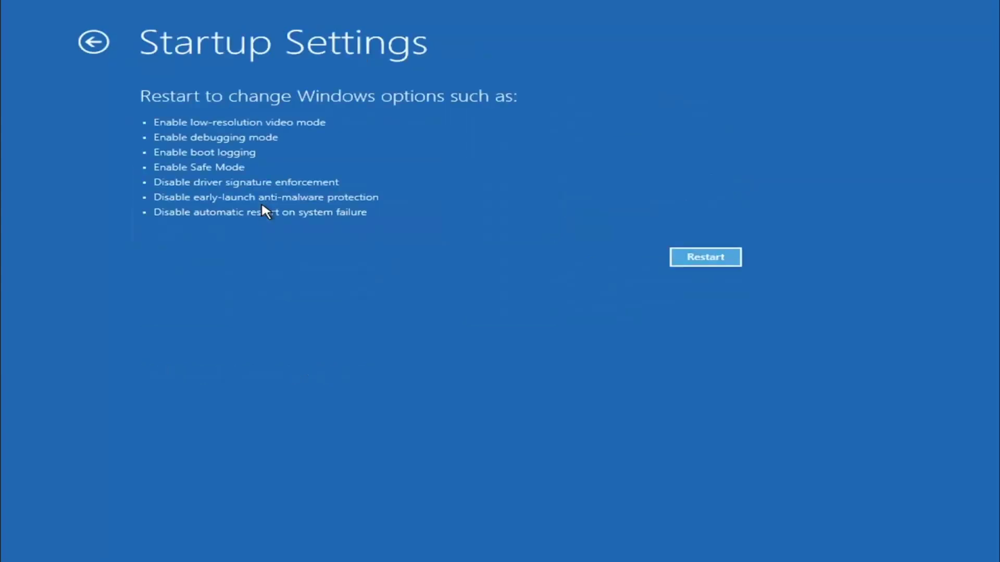
{"action": "left_click", "coordinate": [711, 257]}
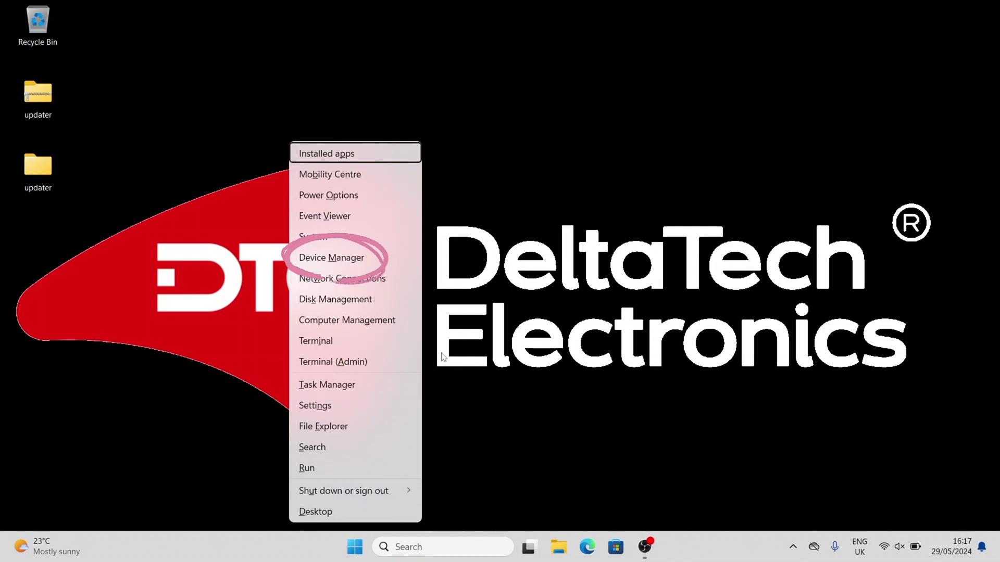
Launch Device Manager and scroll down to TP-TACT under Other devices
{"action": "left_click", "coordinate": [385, 261]}
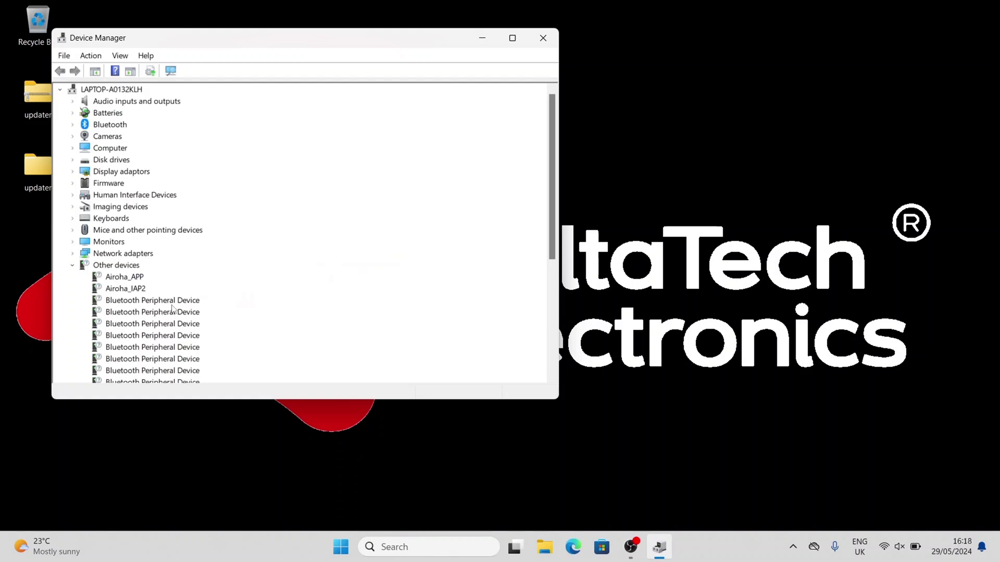
{"action": "scroll", "coordinate": [172, 308], "scroll_direction": "down", "scroll_amount": 3}
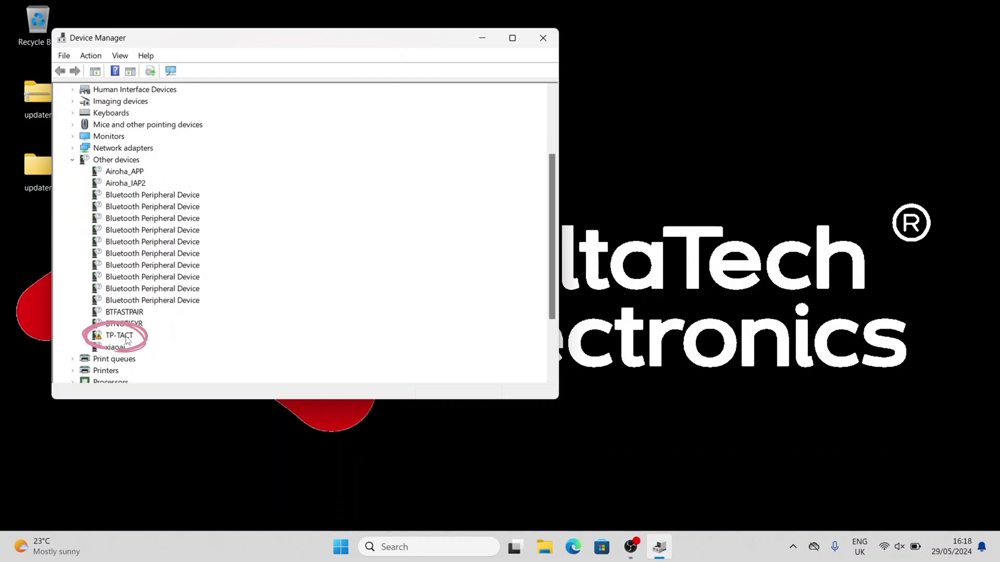
Update the TP-TACT driver by browsing this computer, choosing Desktop > updater as the driver location
{"action": "right_click", "coordinate": [128, 338]}
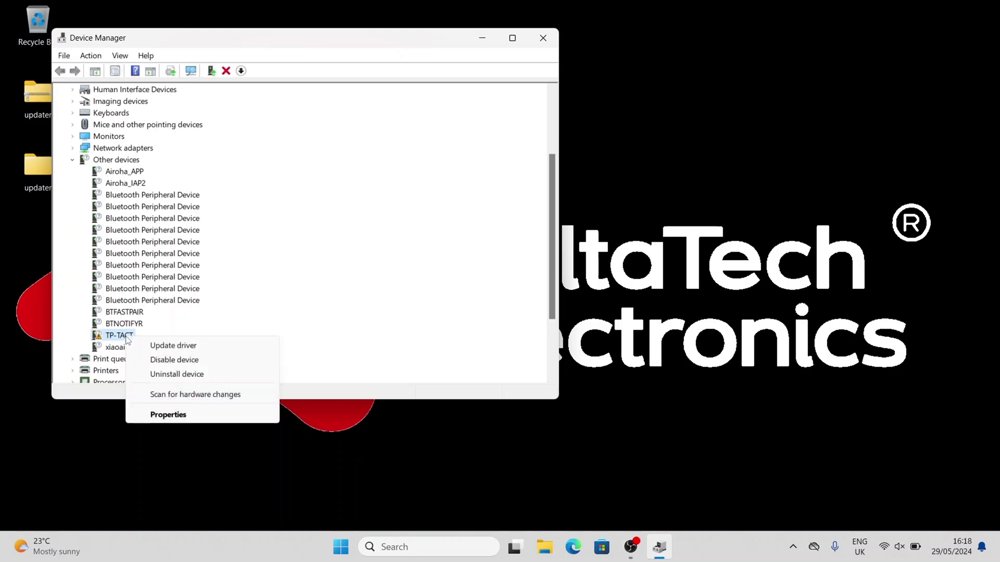
{"action": "left_click", "coordinate": [159, 347]}
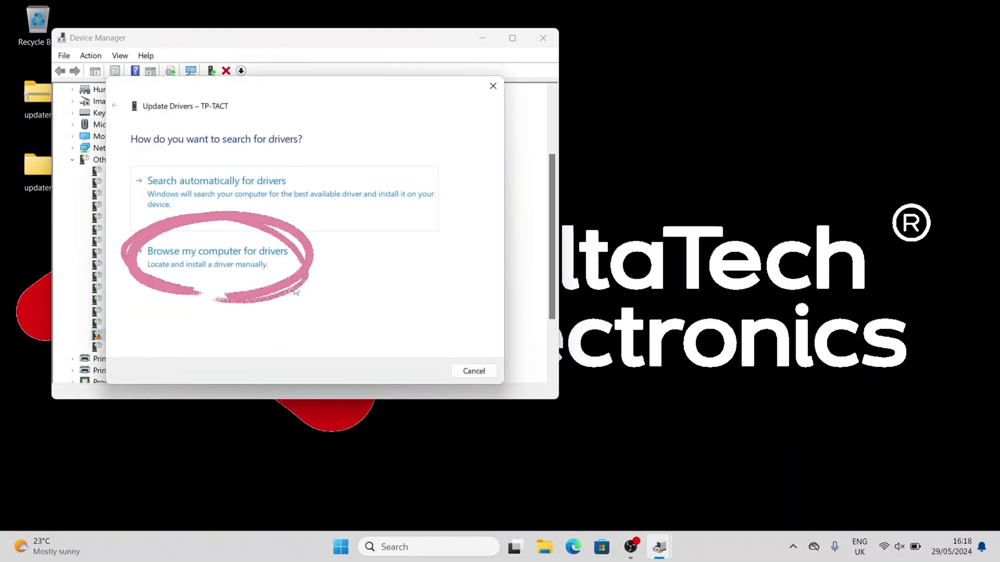
{"action": "left_click", "coordinate": [314, 268]}
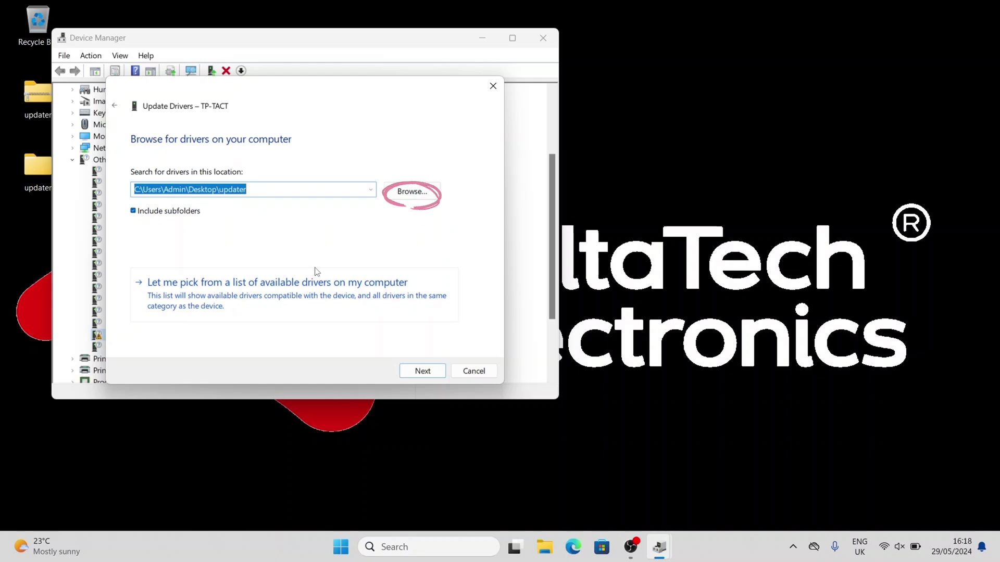
{"action": "left_click", "coordinate": [411, 194]}
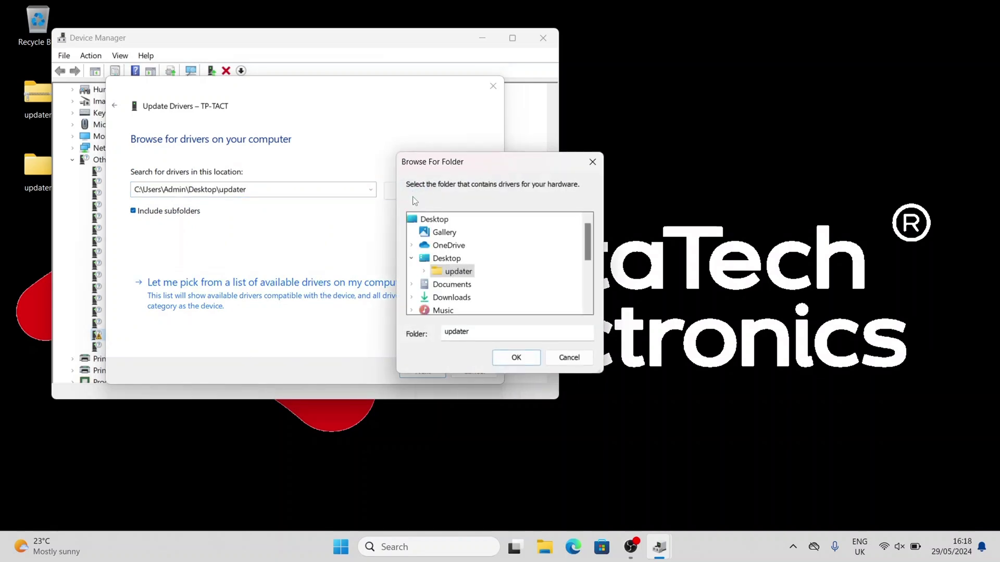
{"action": "left_click", "coordinate": [440, 272]}
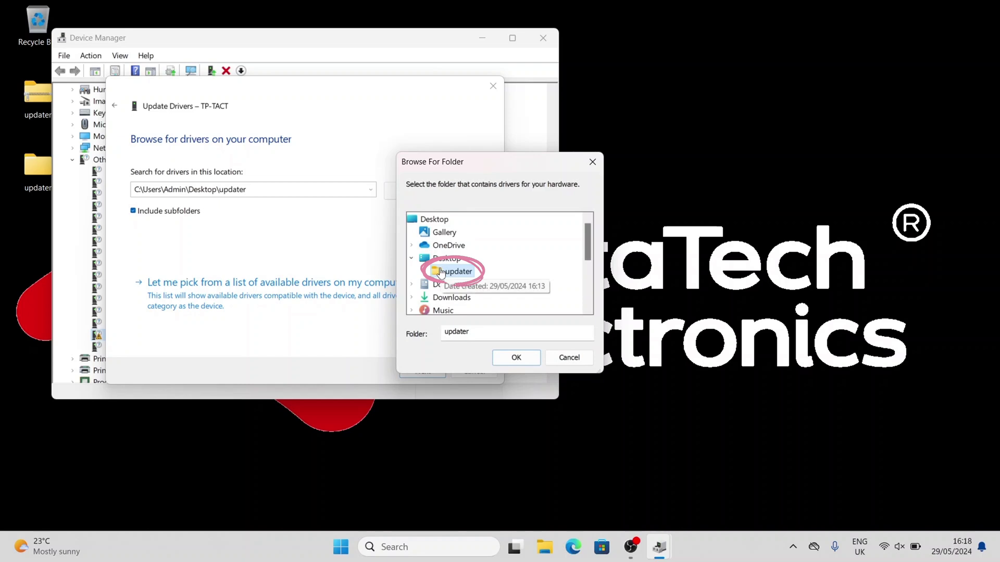
{"action": "double_click", "coordinate": [441, 271]}
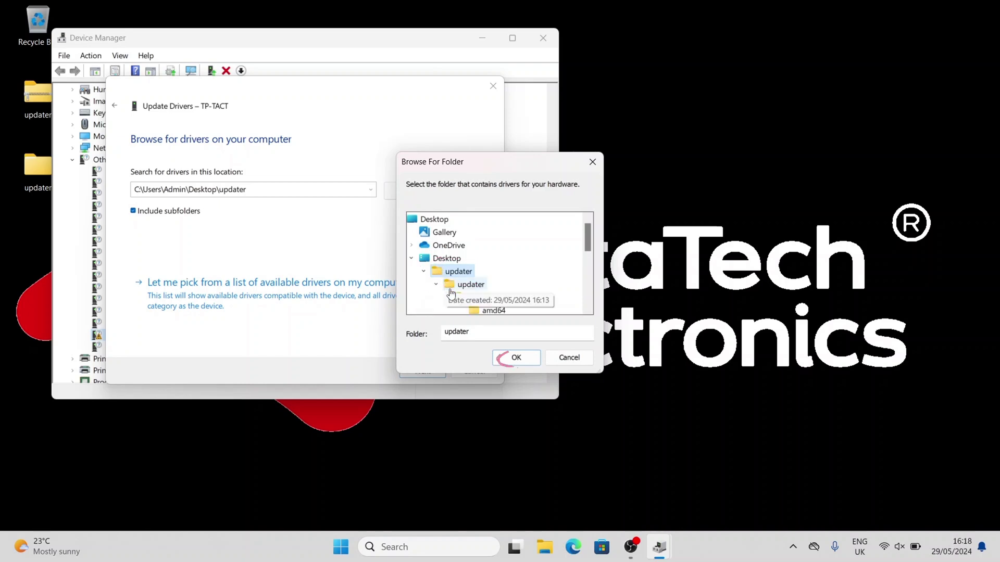
{"action": "left_click", "coordinate": [515, 357]}
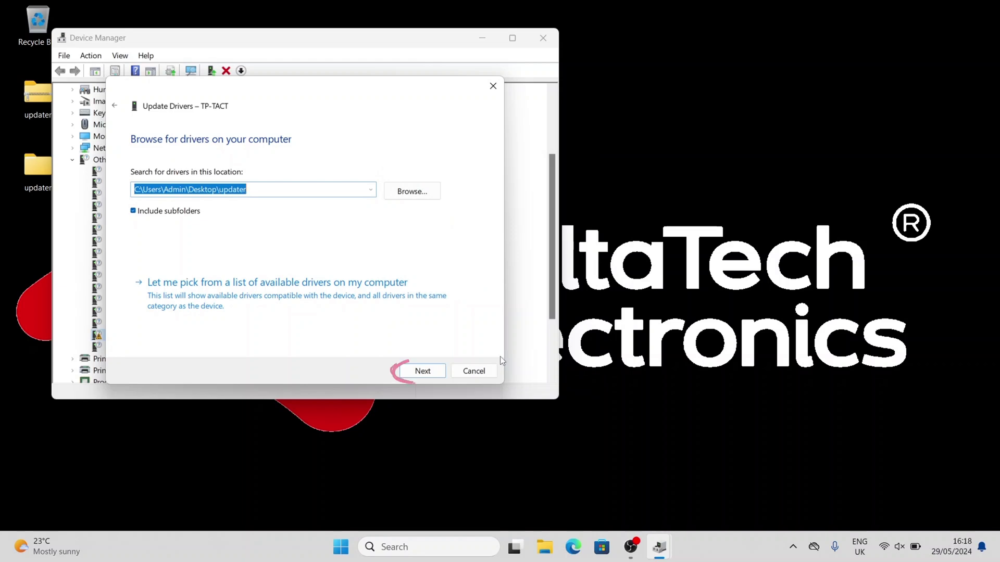
Search the updater folder for drivers and install the unverified TP-TACT driver anyway
{"action": "left_click", "coordinate": [434, 372]}
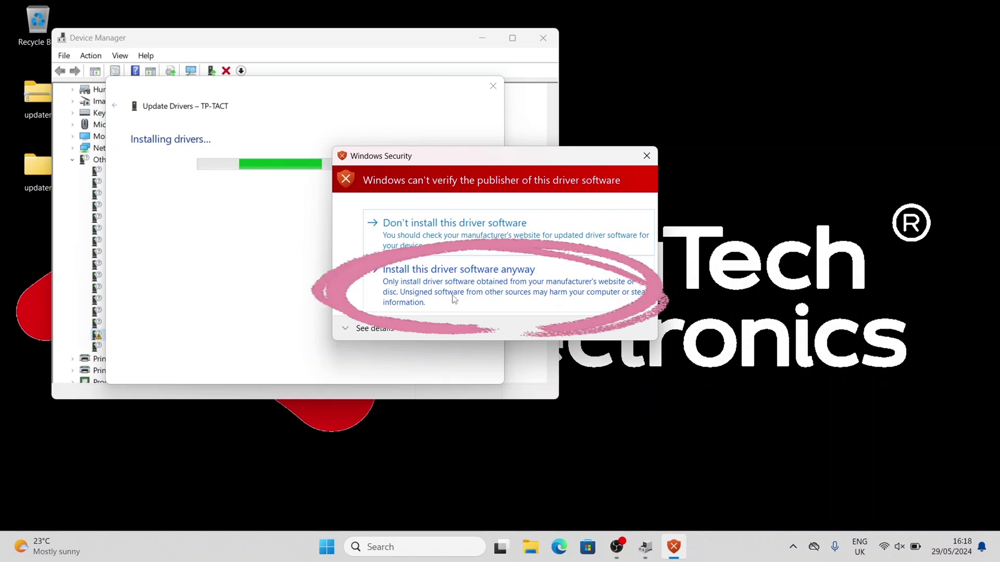
{"action": "left_click", "coordinate": [452, 295]}
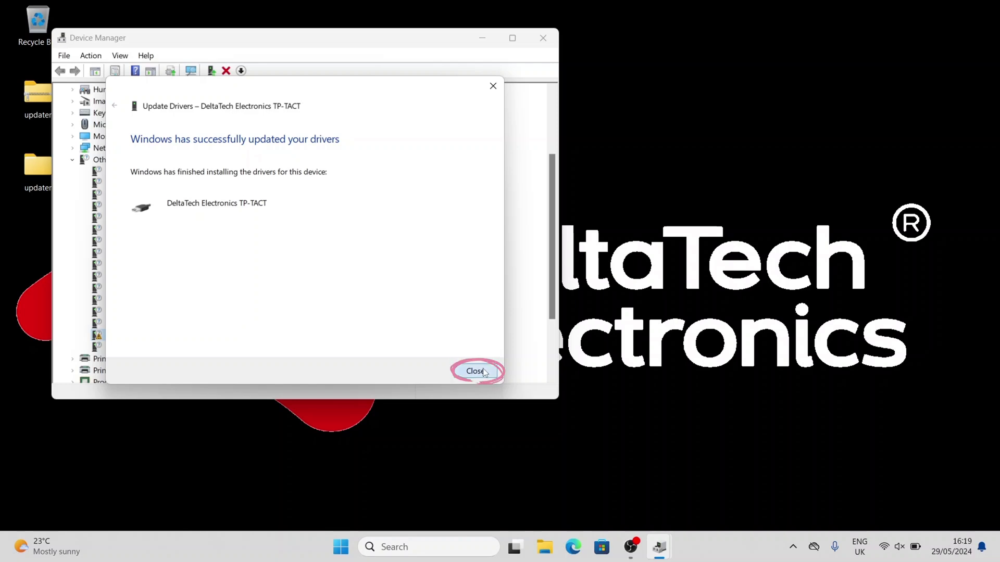
Close the driver wizard and open Desktop > updater > updater to show the Driver folder, DLLs and Updater app
{"action": "left_click", "coordinate": [475, 371]}
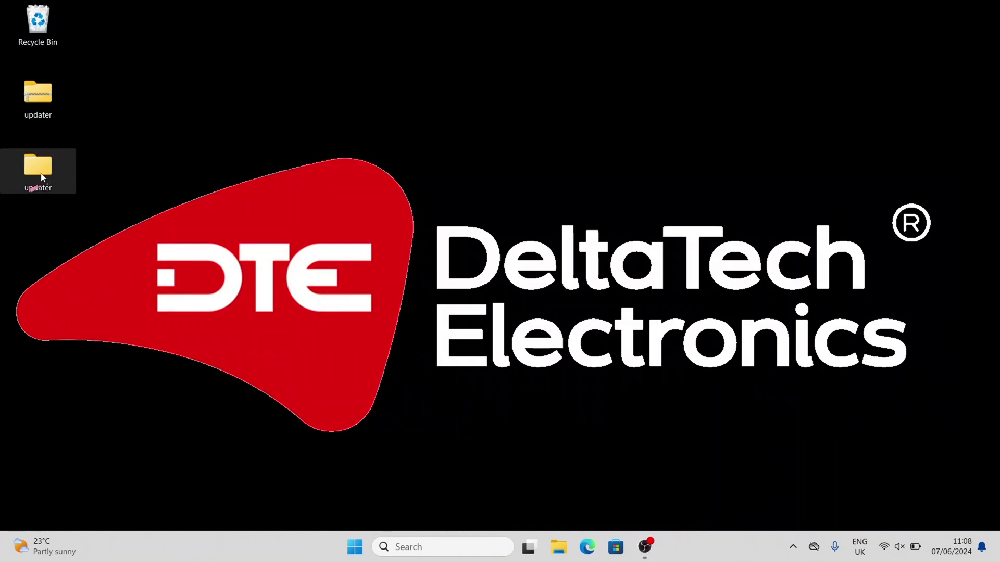
{"action": "double_click", "coordinate": [43, 178]}
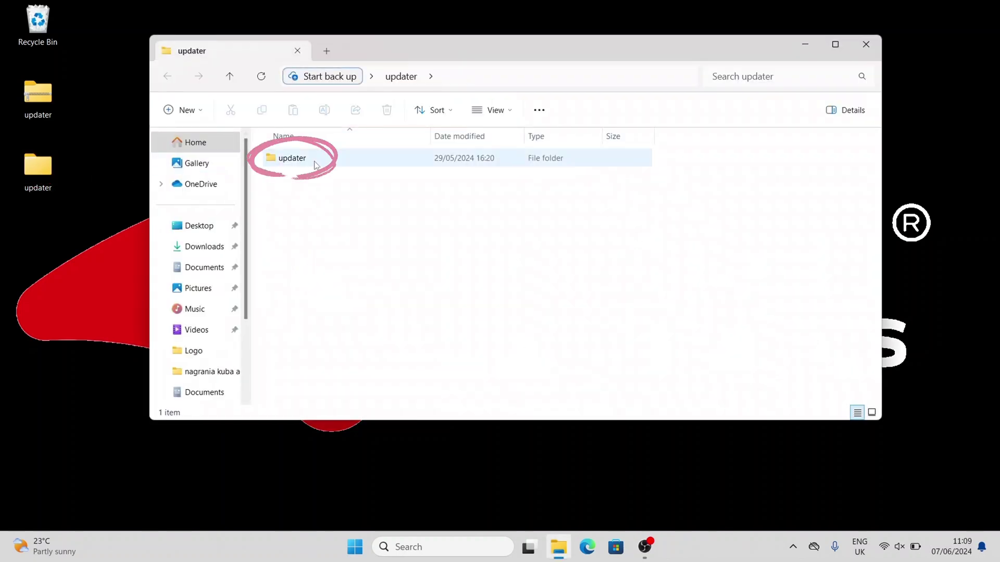
{"action": "mouse_move", "coordinate": [314, 165]}
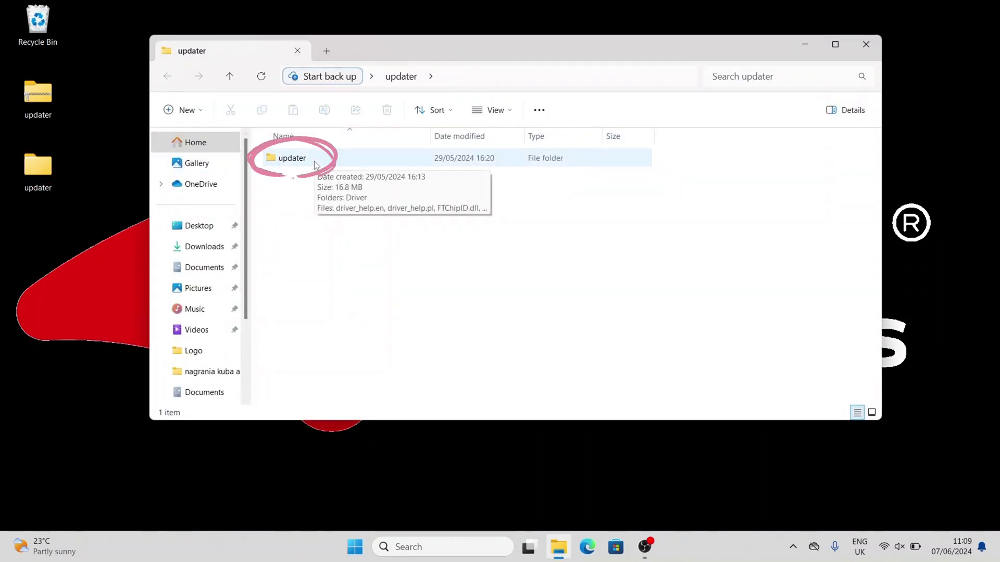
{"action": "double_click", "coordinate": [314, 163]}
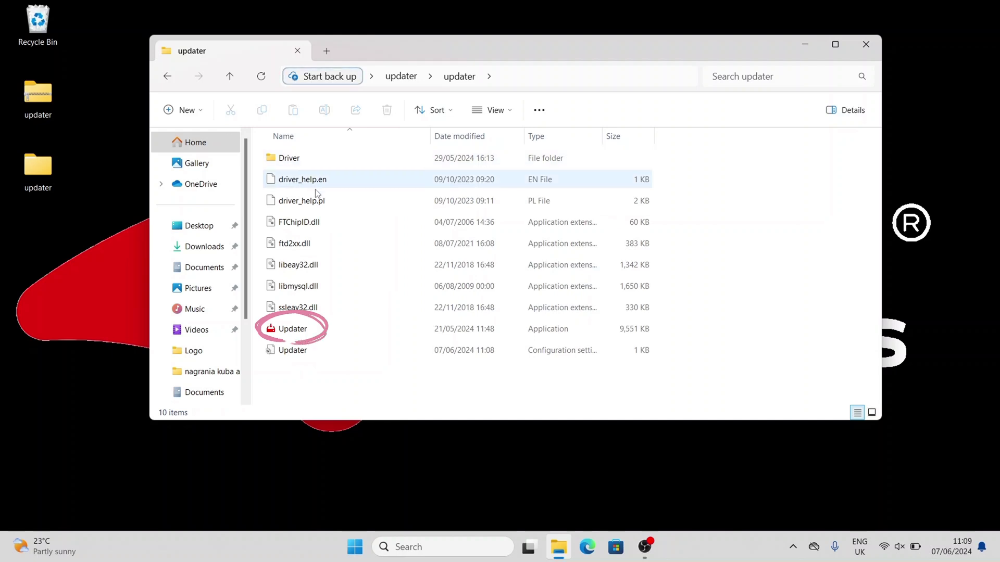
{"action": "mouse_move", "coordinate": [320, 331]}
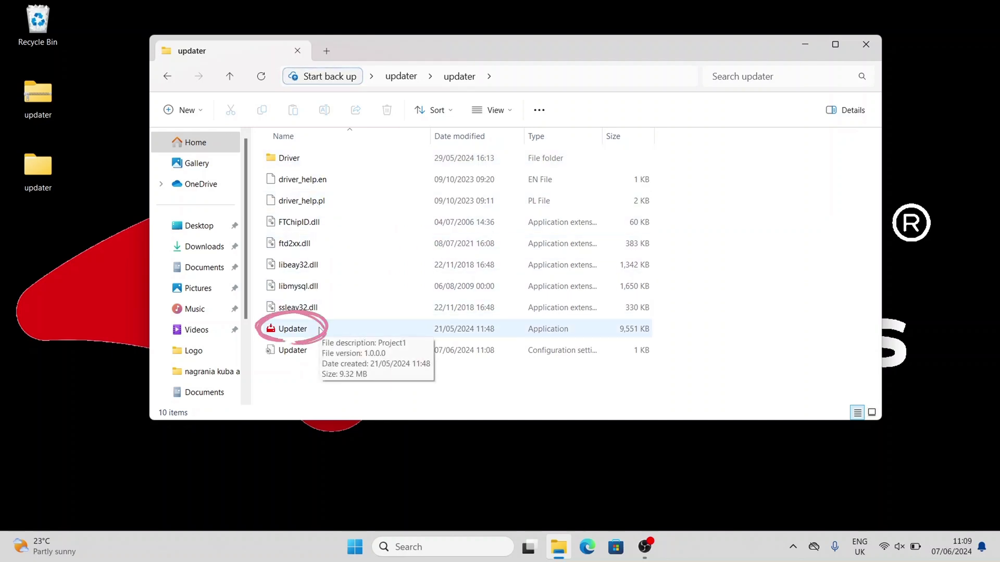
Launch Updater.exe and pick English from the Język program-language menu
{"action": "double_click", "coordinate": [293, 329]}
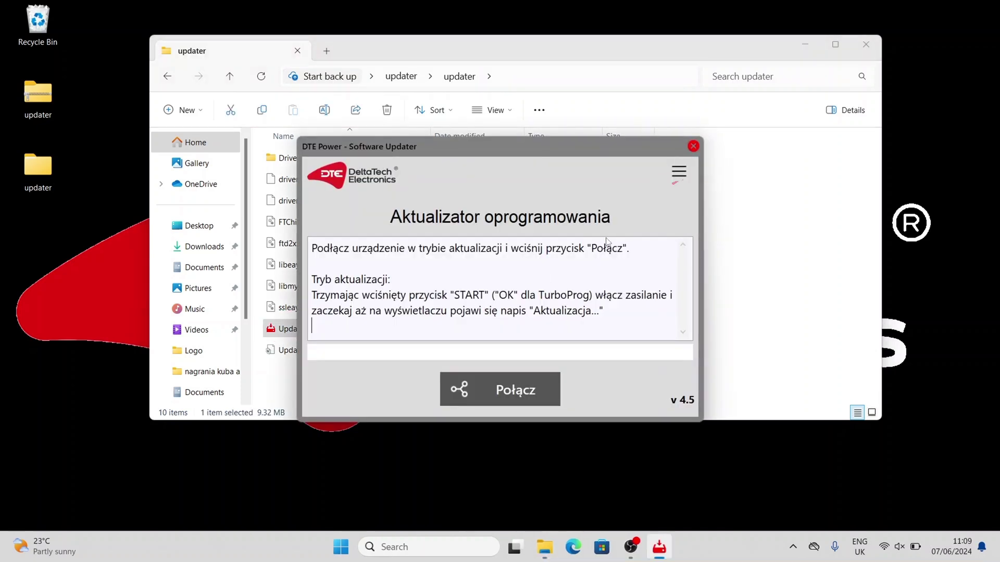
{"action": "left_click", "coordinate": [679, 173]}
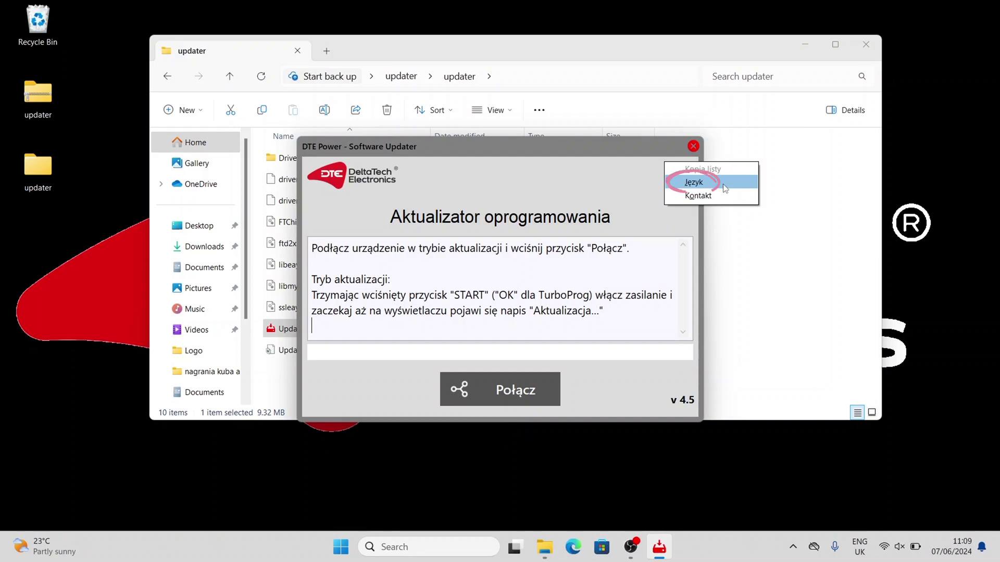
{"action": "left_click", "coordinate": [725, 188]}
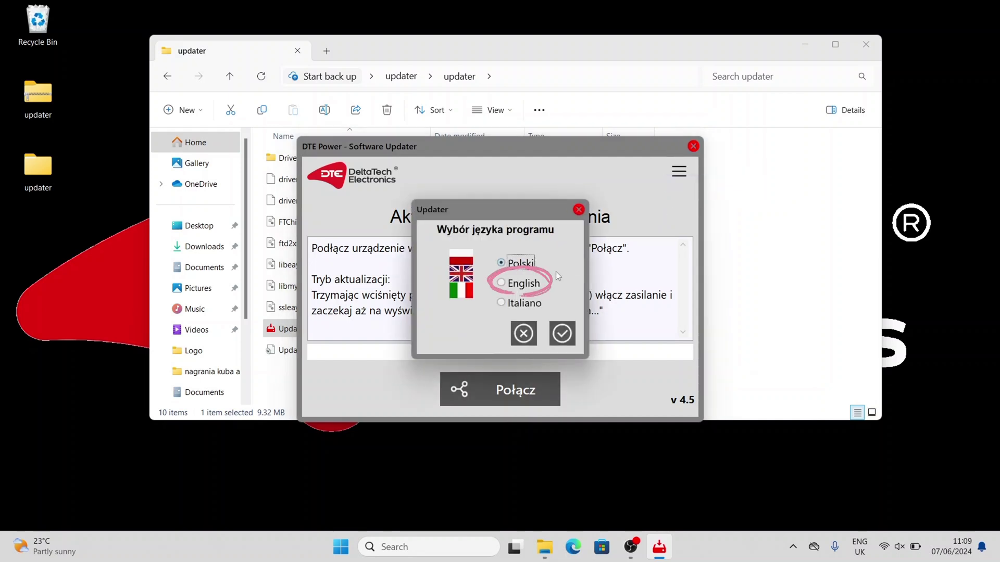
{"action": "left_click", "coordinate": [534, 286]}
Confirm English as the interface language and connect to the TP-TACT with its device password
{"action": "left_click", "coordinate": [567, 339]}
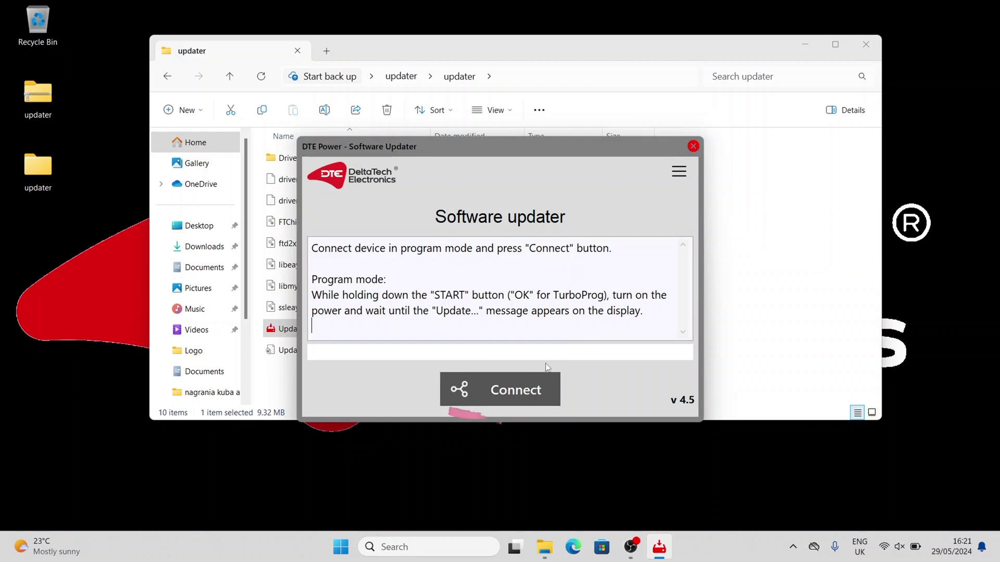
{"action": "left_click", "coordinate": [532, 388]}
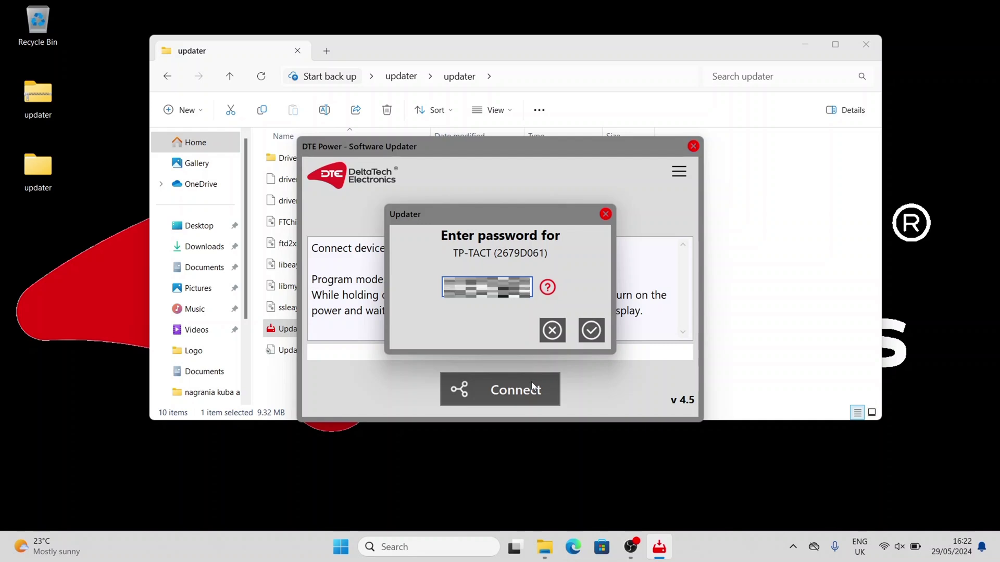
{"action": "left_click", "coordinate": [589, 339]}
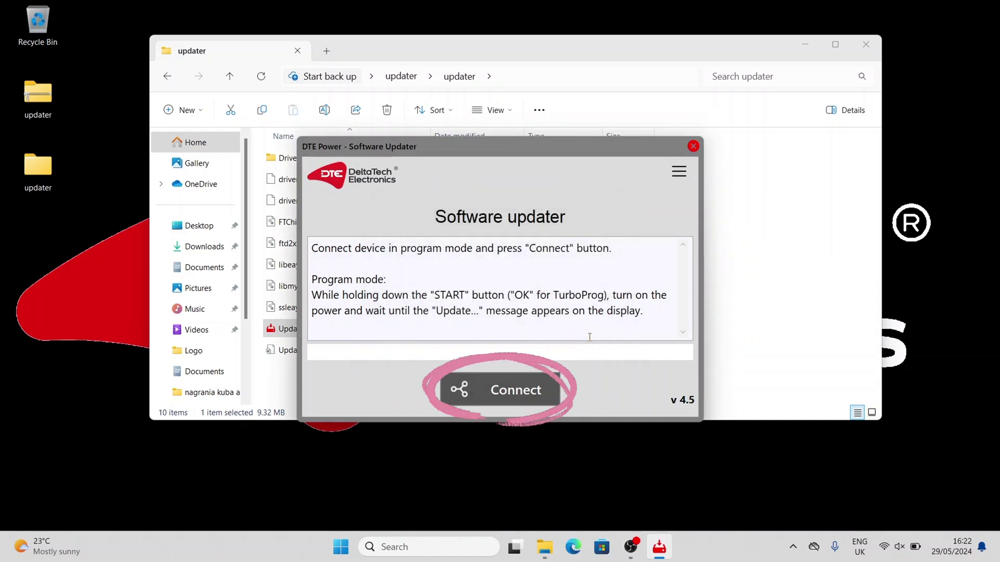
Reconnect to the TP-TACT, keep soft version 1.05 selected and start programming it
{"action": "left_click", "coordinate": [525, 392]}
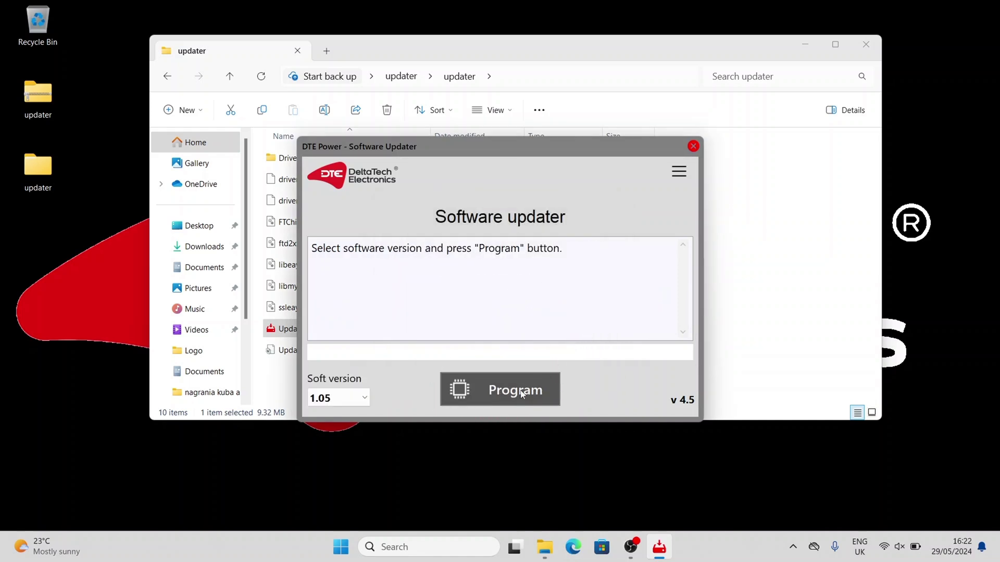
{"action": "left_click", "coordinate": [360, 399]}
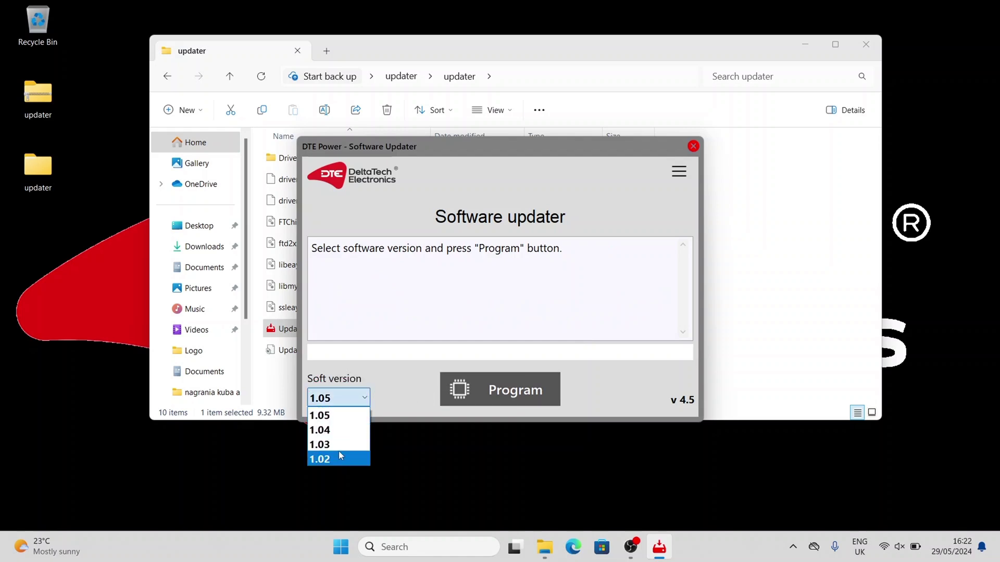
{"action": "left_click", "coordinate": [348, 416]}
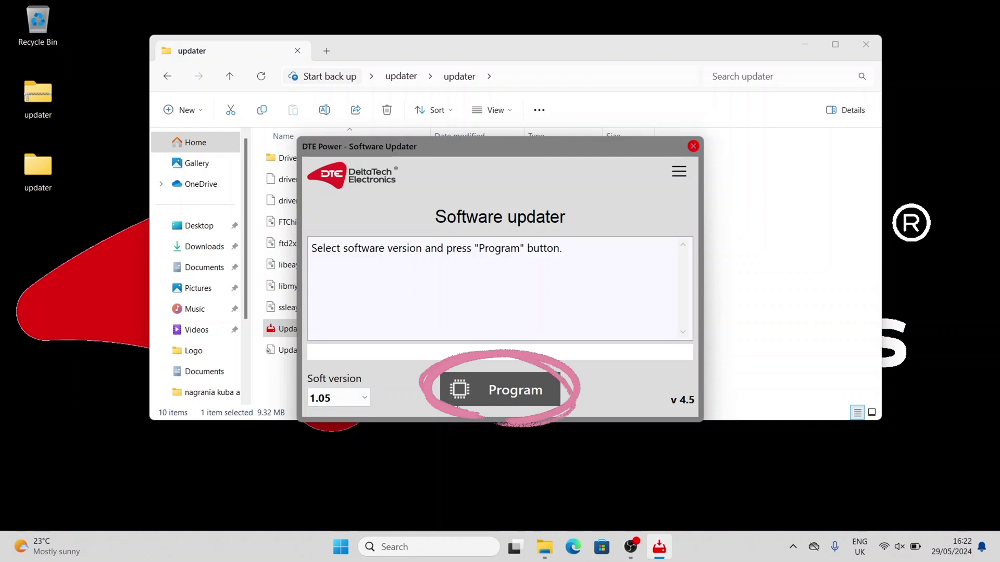
{"action": "left_click", "coordinate": [478, 395]}
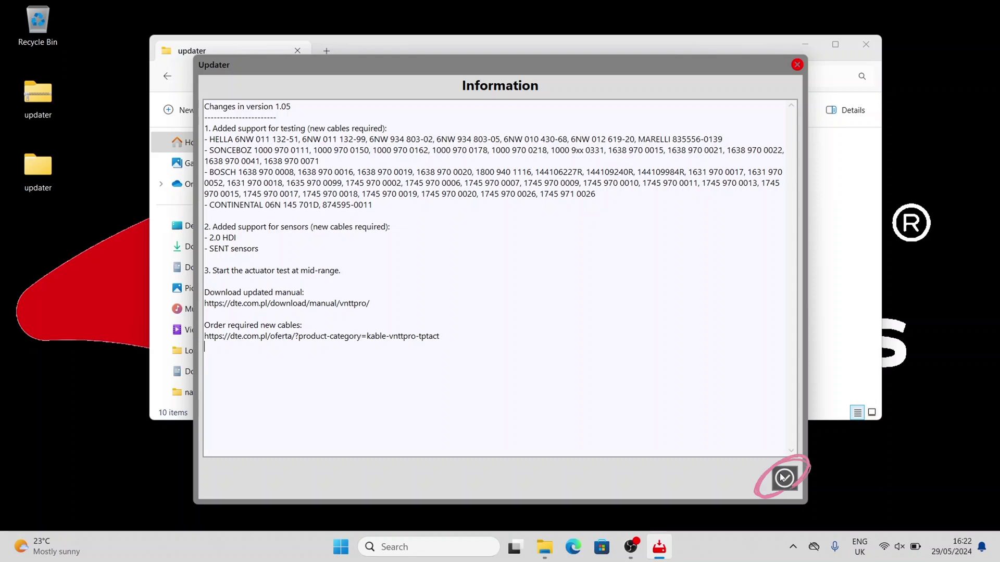
Dismiss the version 1.05 change notes and approve the TP-TACT upgrade from 1.04 to 1.05
{"action": "left_click", "coordinate": [783, 476]}
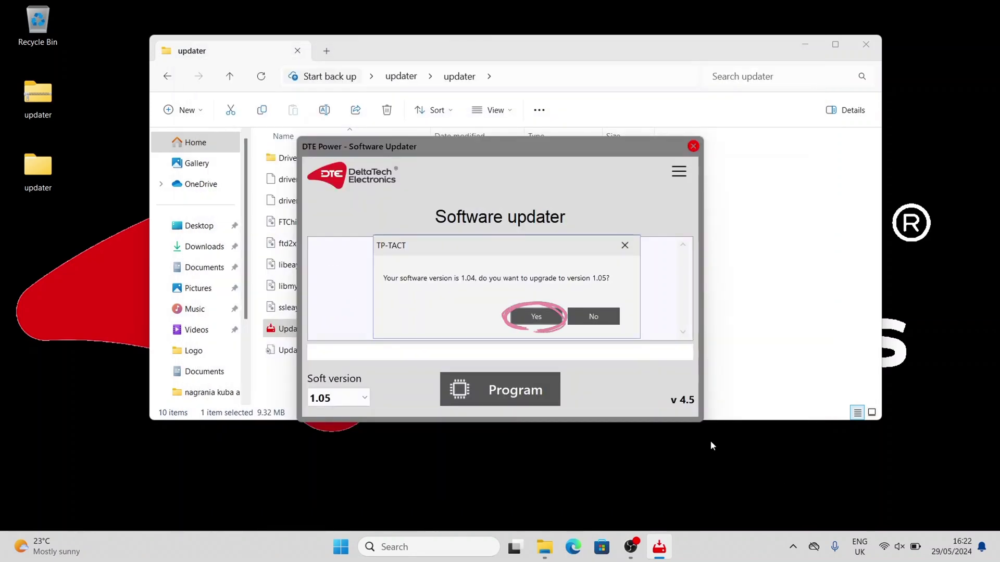
{"action": "left_click", "coordinate": [521, 322]}
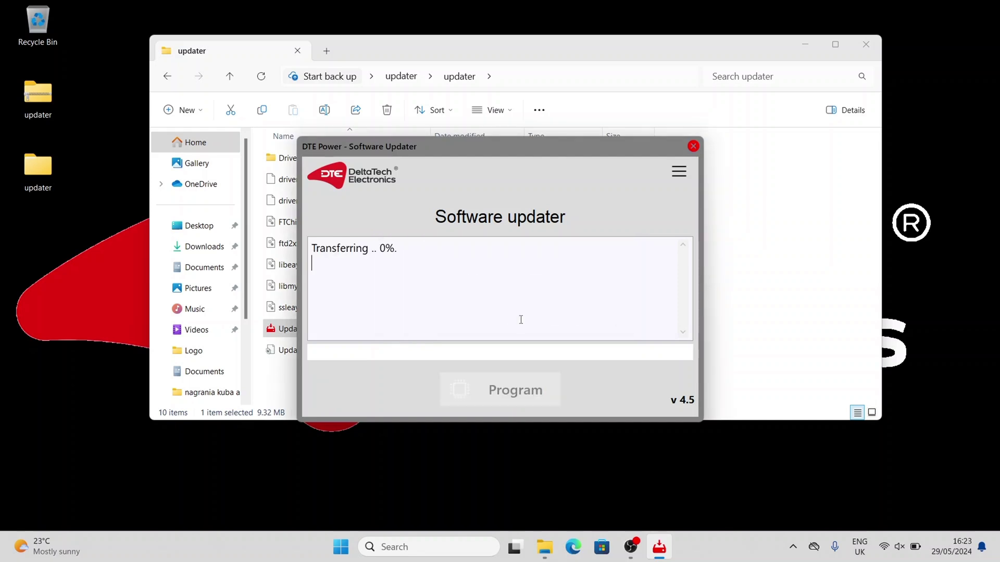